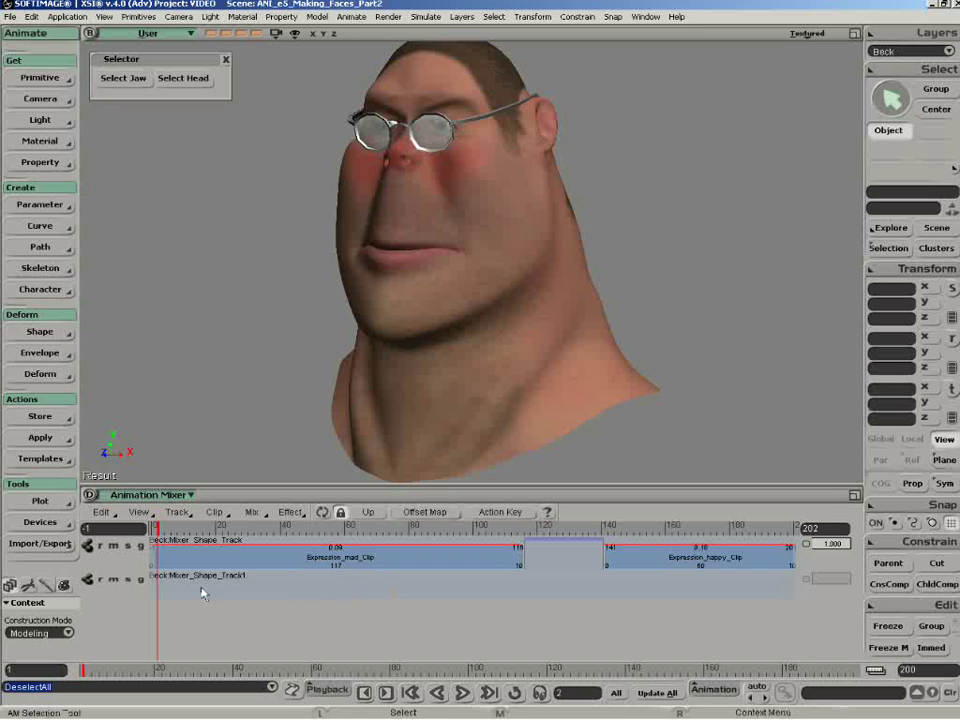
# Choose Shape Modeling from the Construction Mode dropdown in the Context area.
pyautogui.click(52, 633)
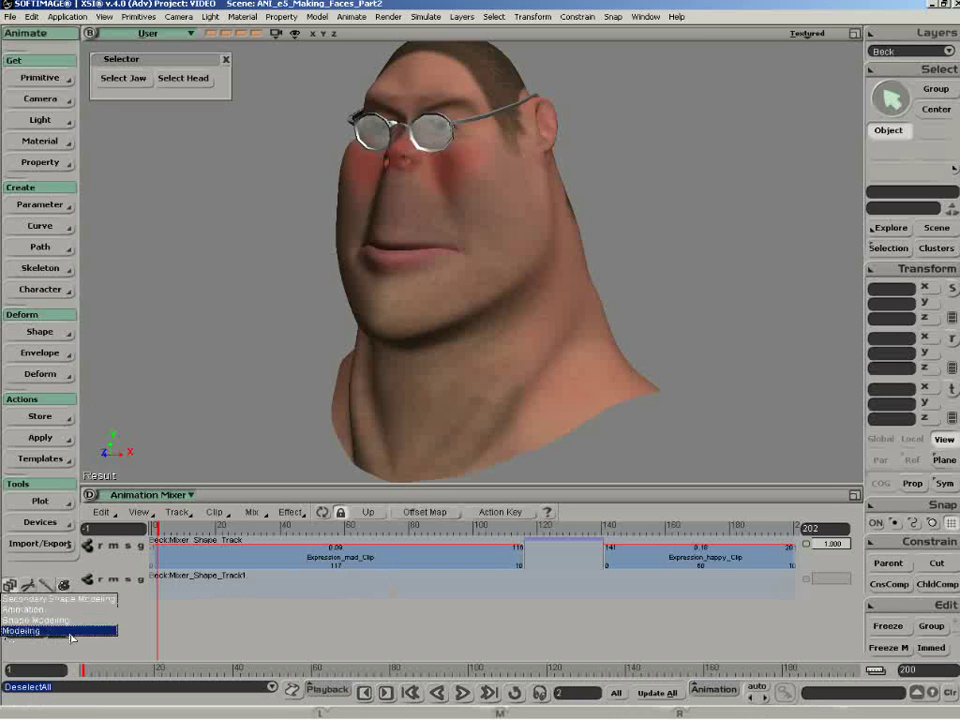
pyautogui.click(60, 624)
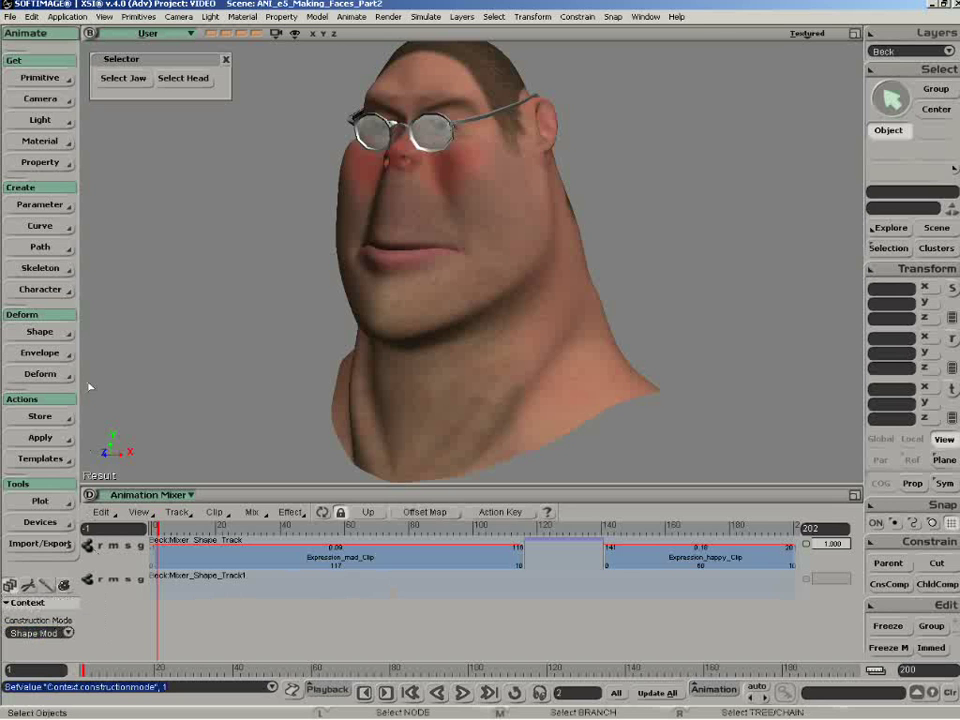
pyautogui.click(39, 332)
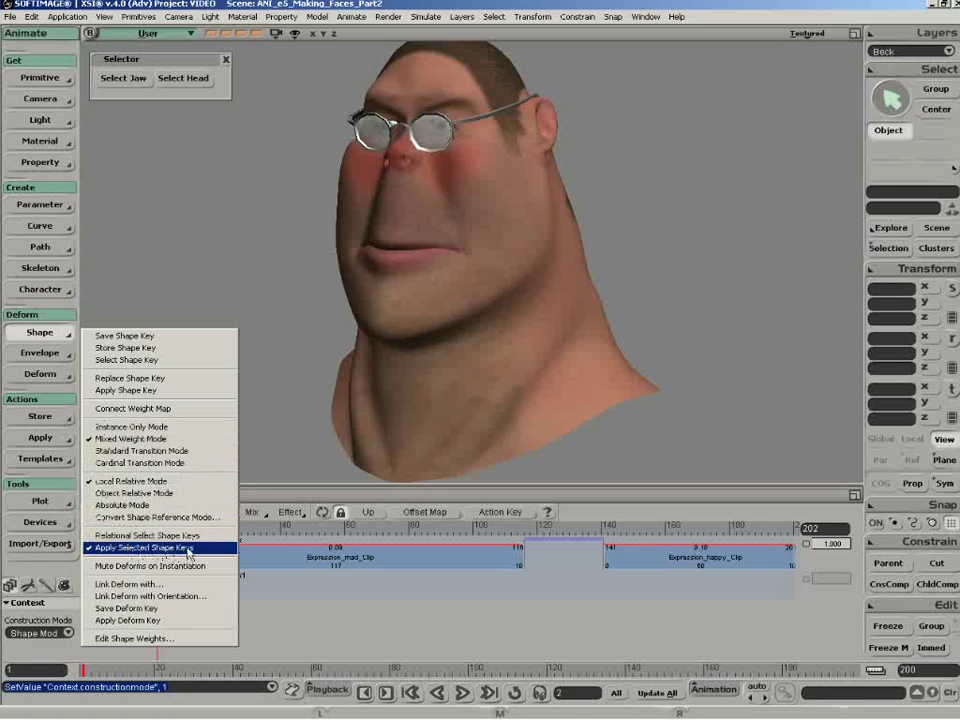
# Recall the stored wide camera view of the phoneme heads and move the Selector panel aside.
pyautogui.click(300, 424)
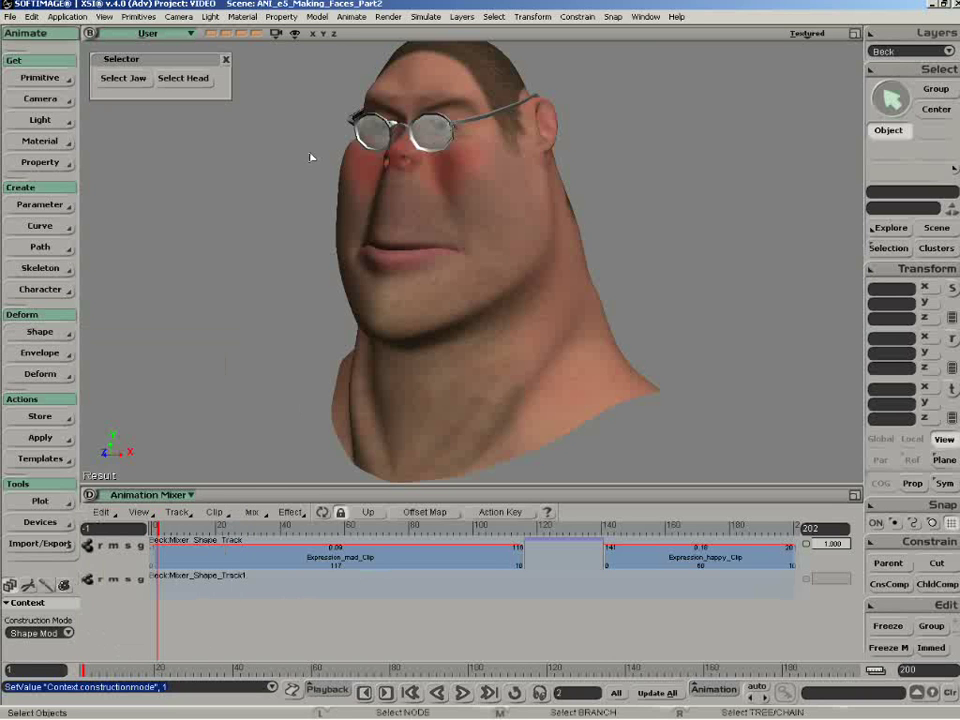
pyautogui.click(255, 35)
pyautogui.moveTo(204, 59); pyautogui.dragTo(197, 48)
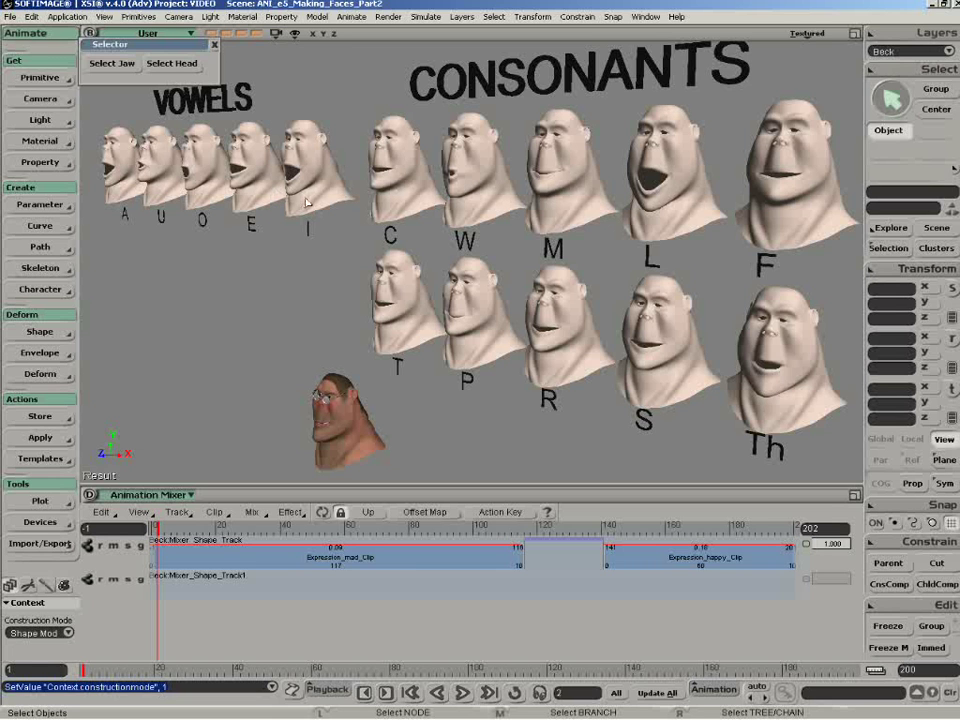
# With Select Shape Key, store the A, U, O, E and I vowel heads on head_original.
pyautogui.click(351, 432)
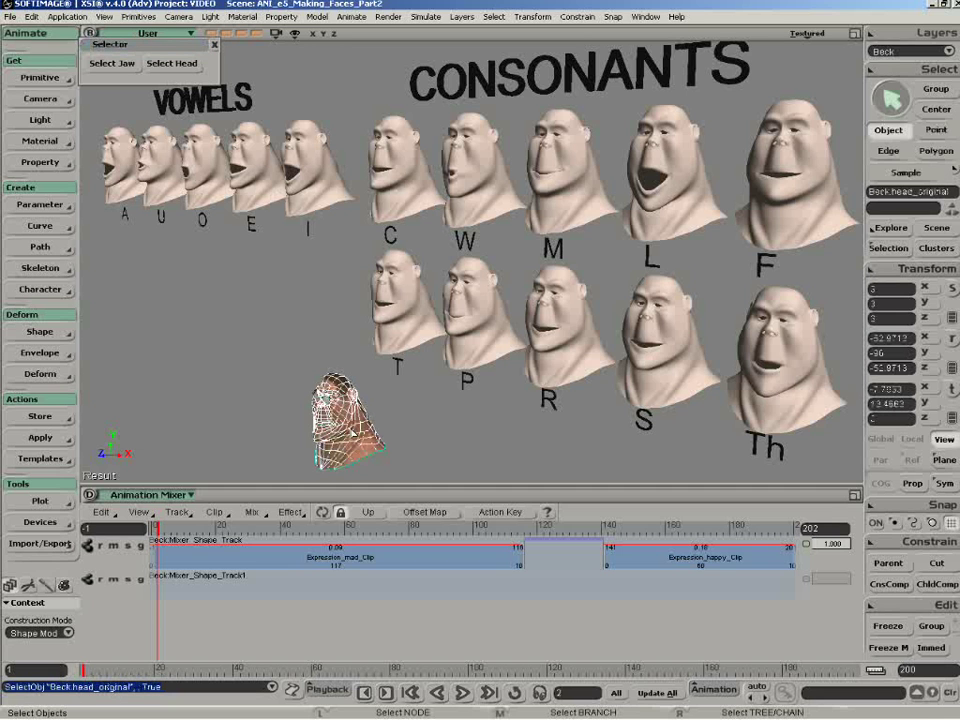
pyautogui.click(40, 332)
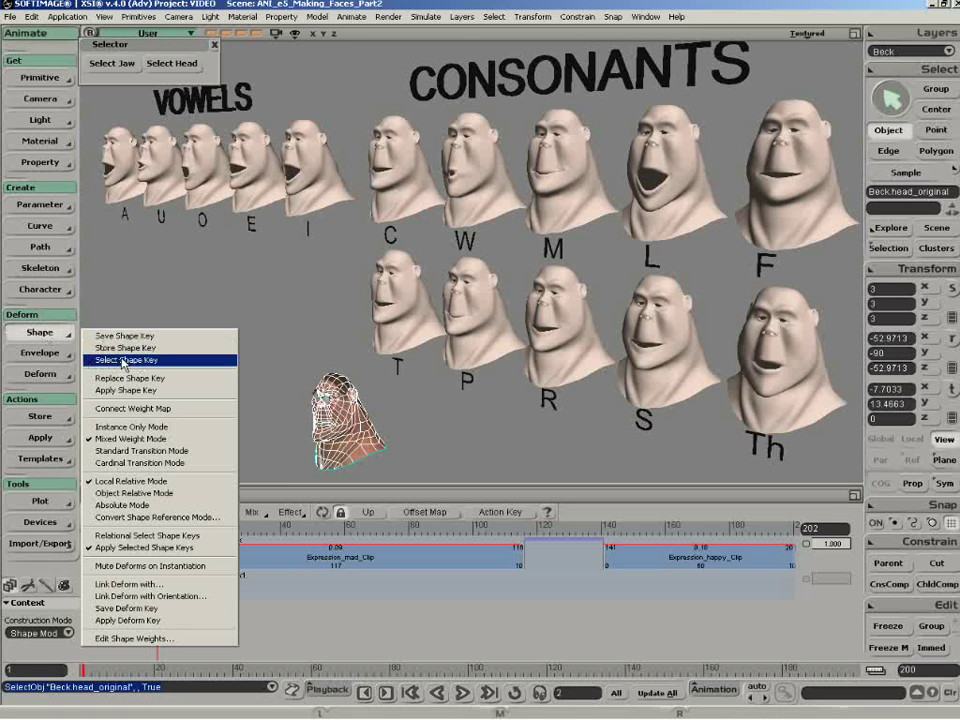
pyautogui.click(119, 360)
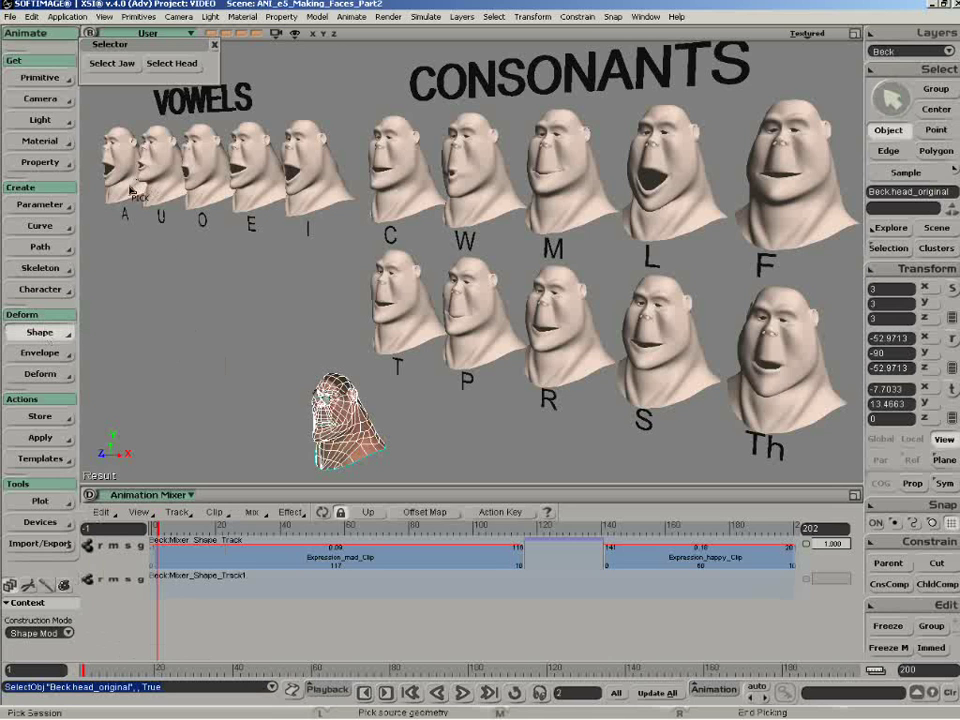
pyautogui.click(106, 145)
pyautogui.click(160, 195)
pyautogui.click(205, 200)
pyautogui.click(255, 205)
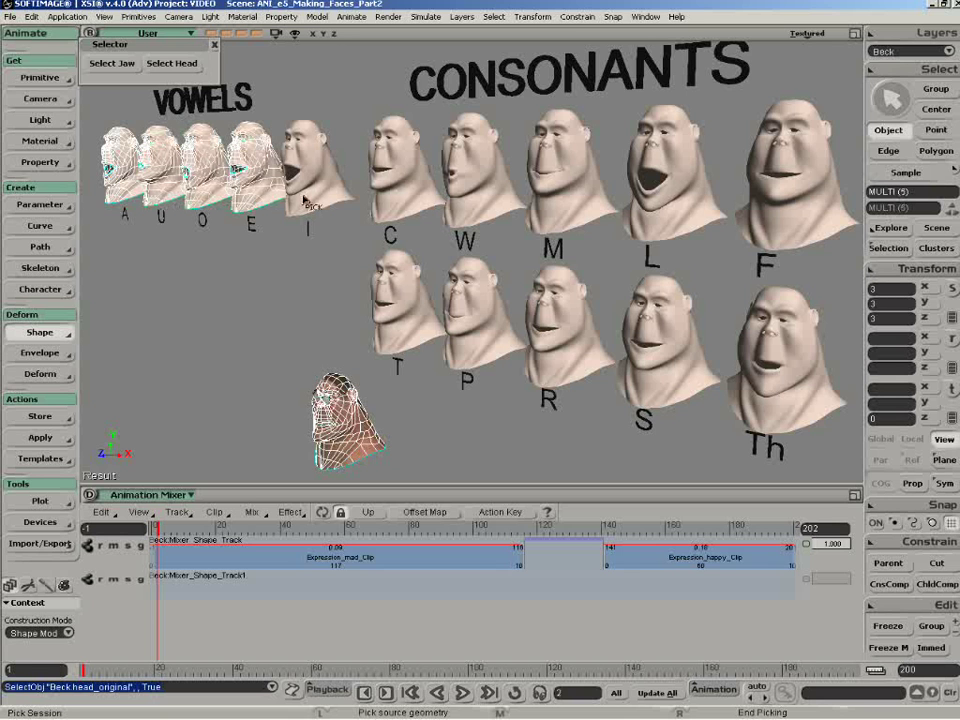
pyautogui.click(302, 222)
pyautogui.rightClick(278, 337)
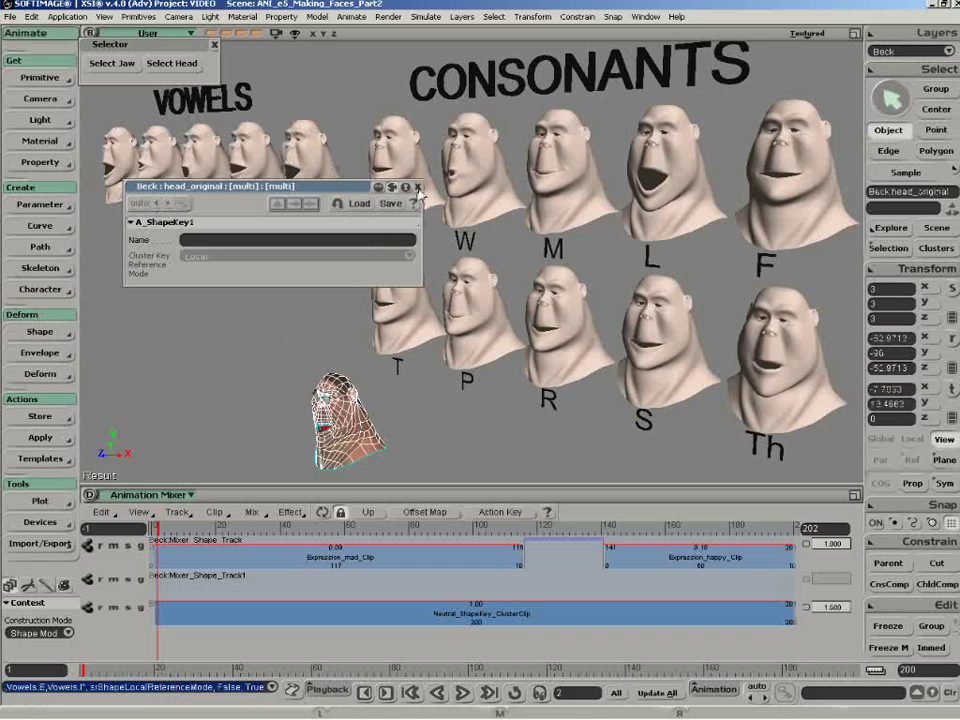
pyautogui.click(418, 187)
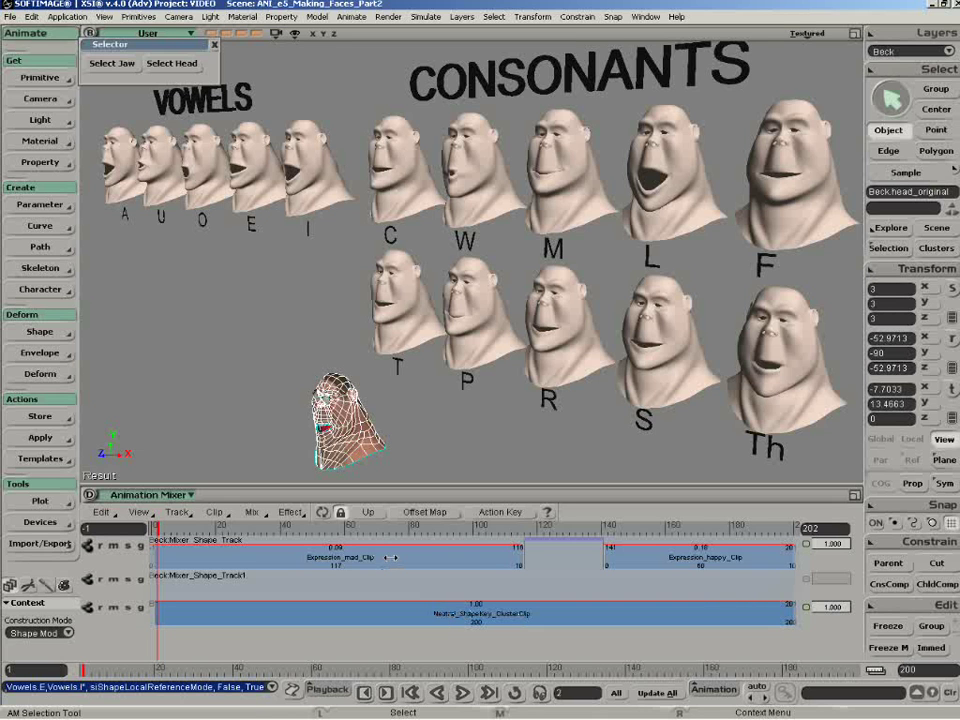
pyautogui.click(400, 612)
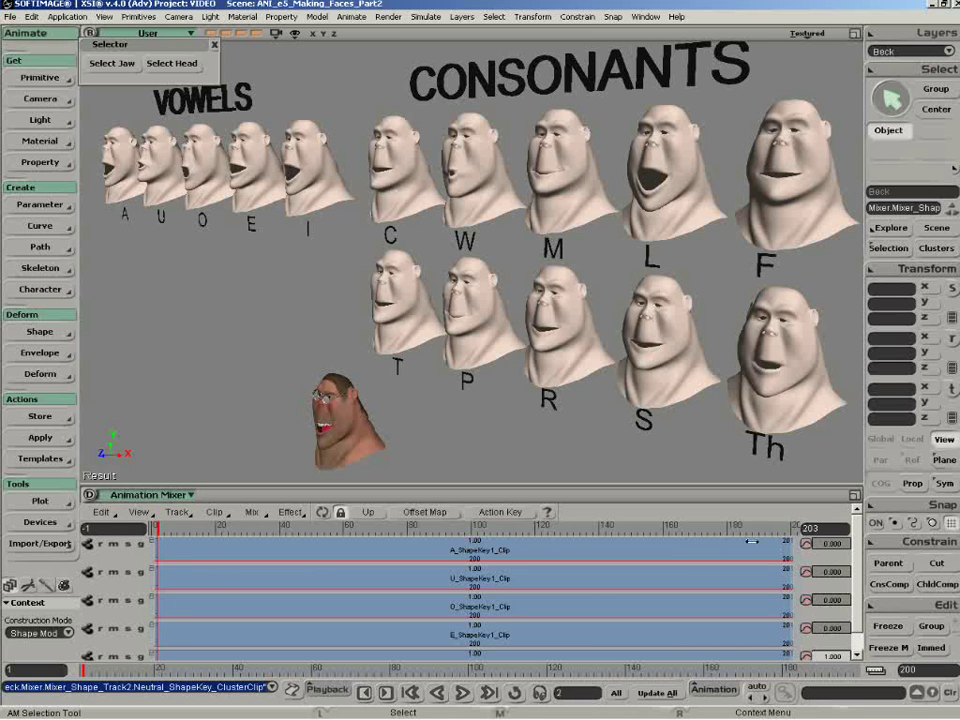
pyautogui.scroll(-1, 855, 549)
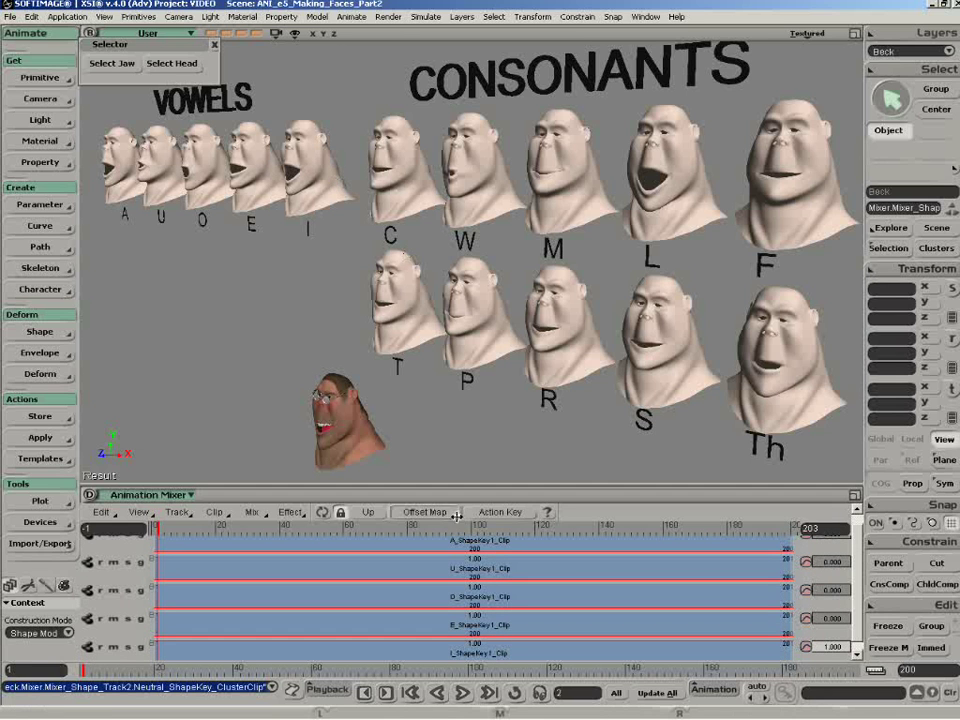
pyautogui.click(367, 512)
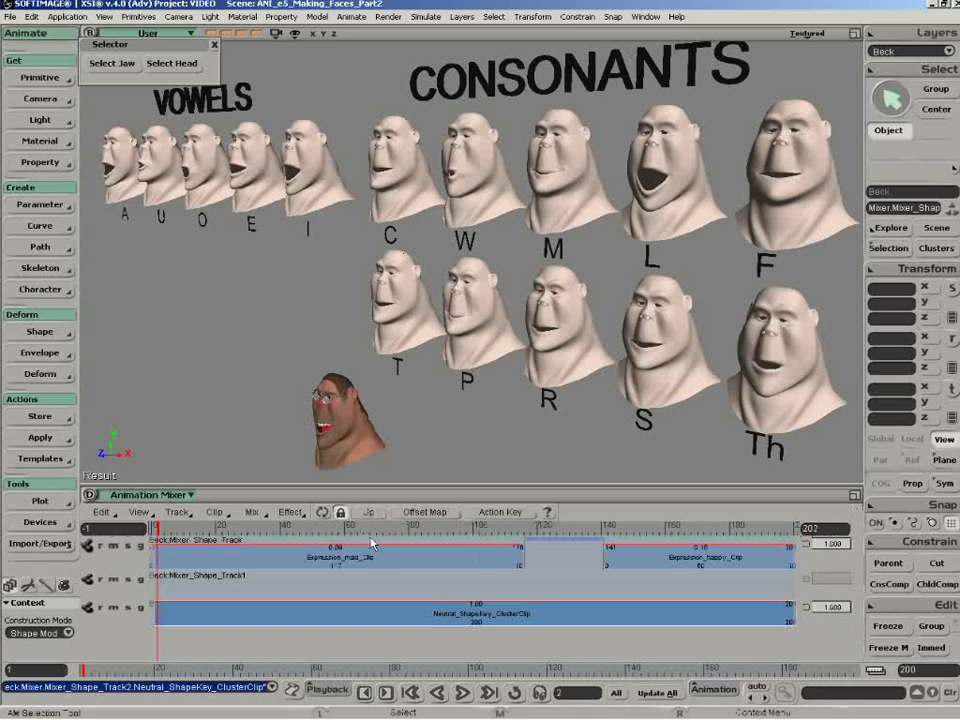
# Store the C, W, M, L, F, T, P, R, S and Th heads as shape keys on head_original.
pyautogui.click(340, 428)
pyautogui.click(40, 332)
pyautogui.click(122, 360)
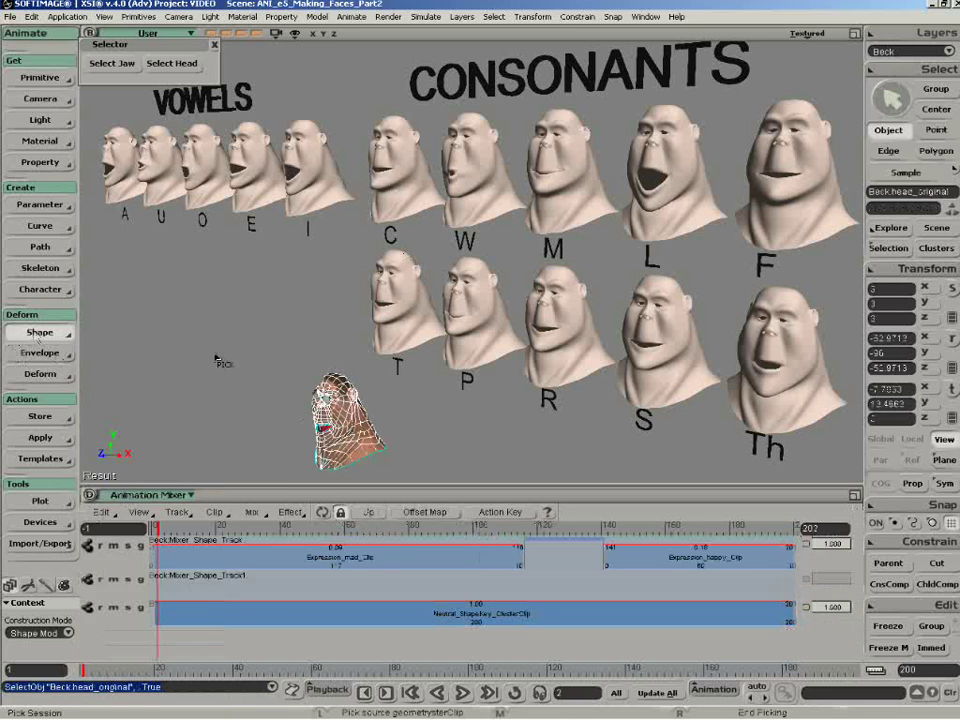
pyautogui.click(395, 160)
pyautogui.click(558, 203)
pyautogui.click(675, 213)
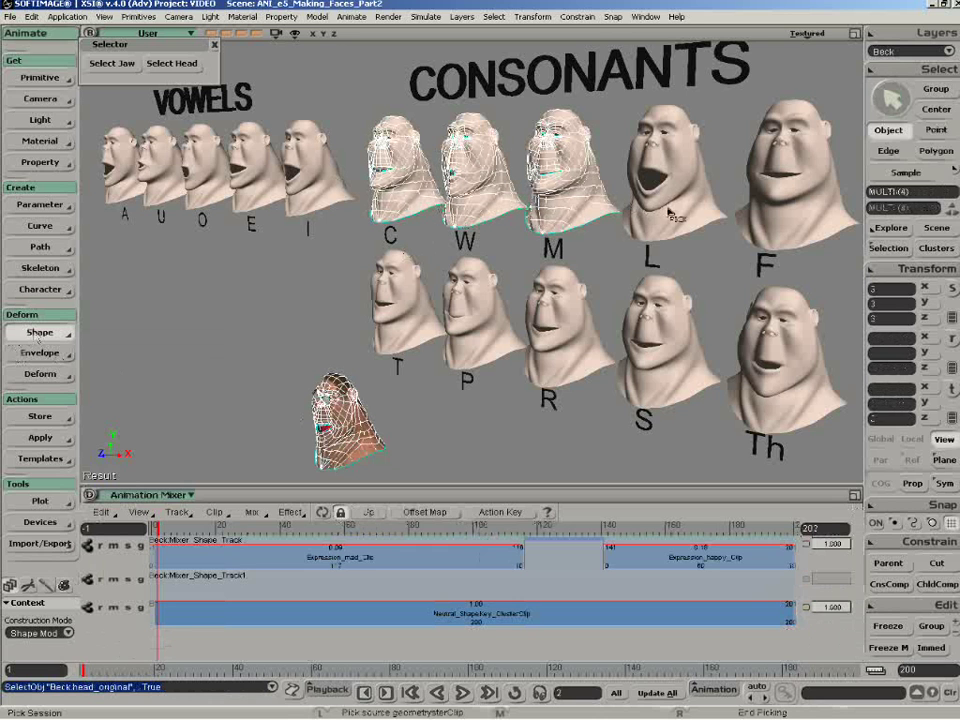
pyautogui.click(775, 216)
pyautogui.click(430, 326)
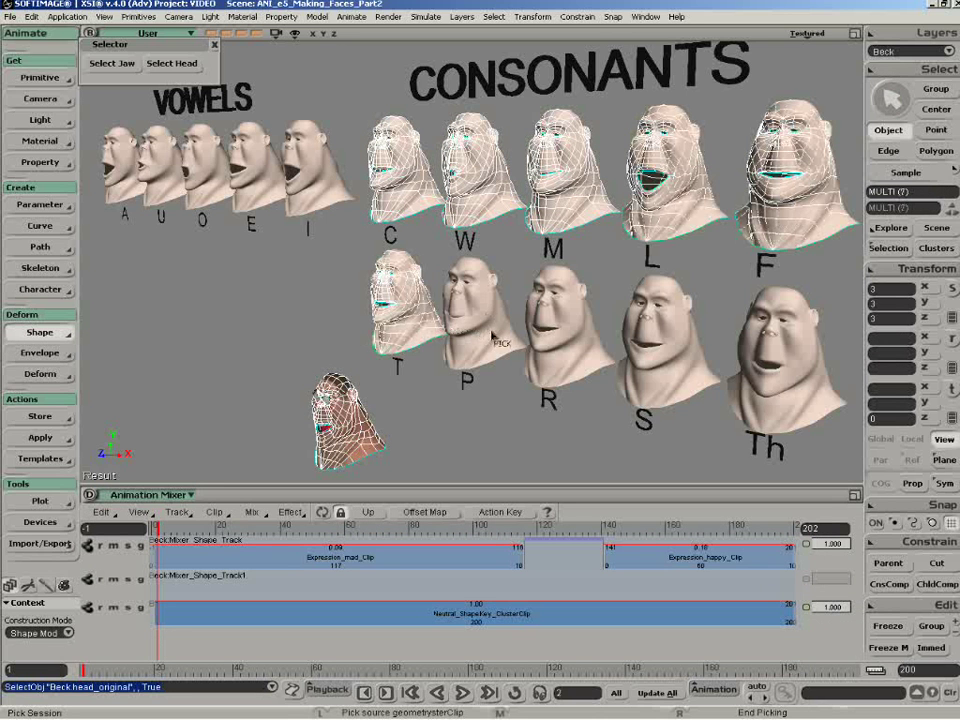
pyautogui.click(492, 331)
pyautogui.click(567, 348)
pyautogui.click(656, 366)
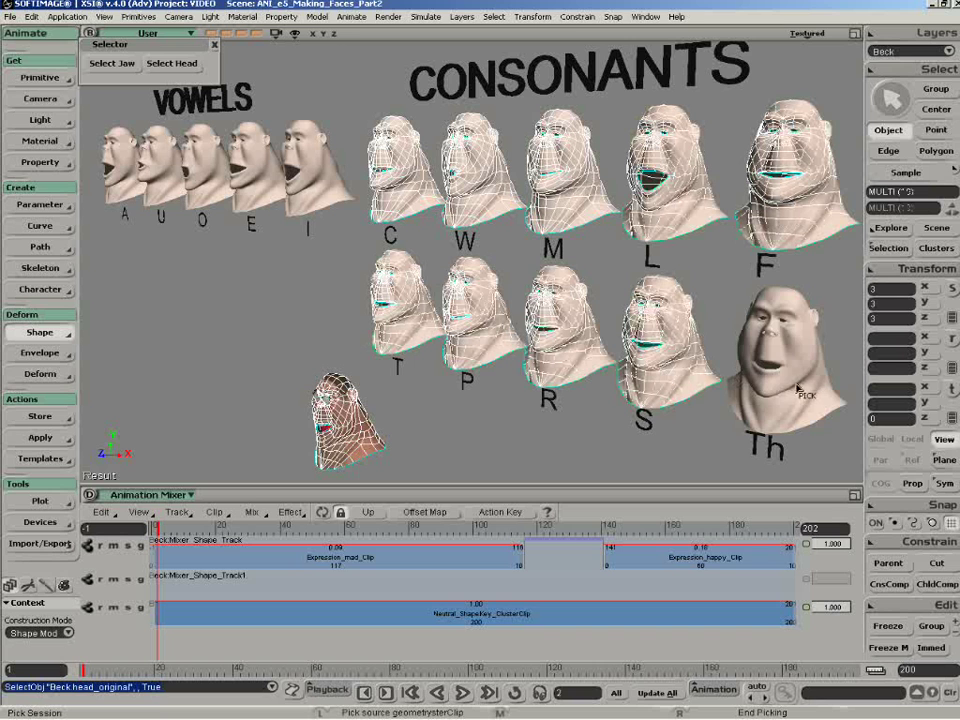
pyautogui.click(829, 317)
pyautogui.rightClick(829, 317)
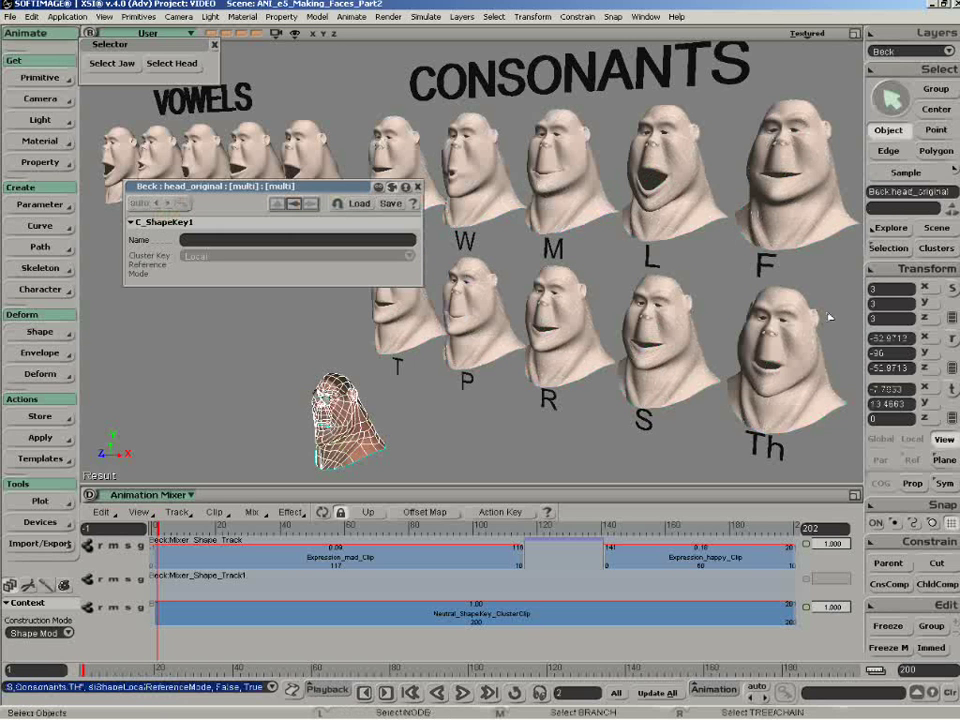
pyautogui.click(418, 188)
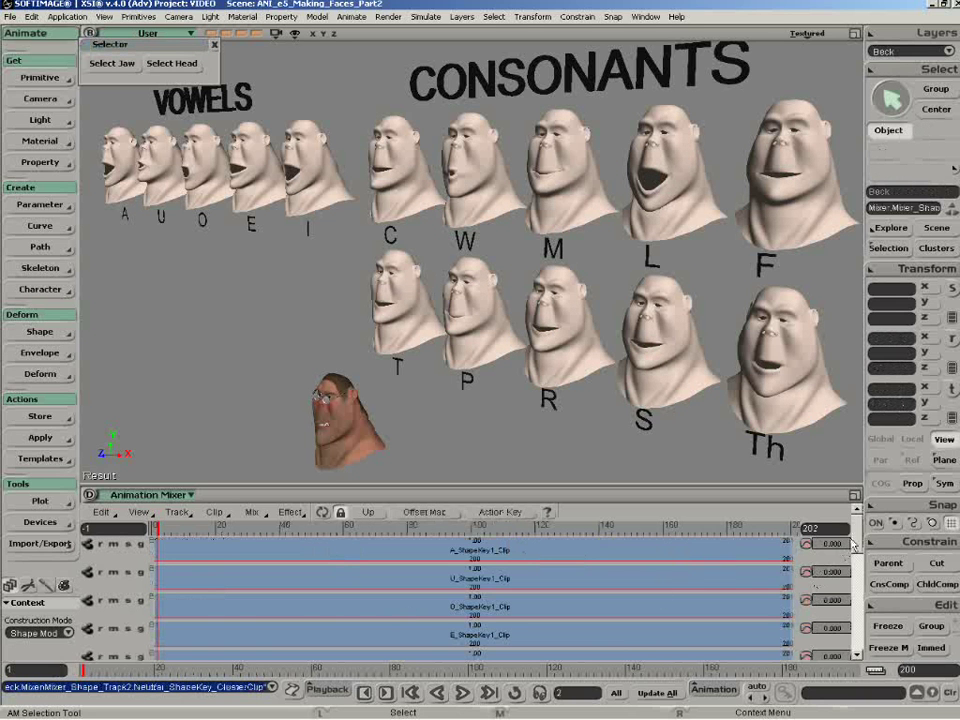
# Scroll the mixer to review clips A_ShapeKey1_Clip through TH_ShapeKey1_Clip.
pyautogui.moveTo(857, 535)
pyautogui.mouseDown()
pyautogui.moveTo(868, 632)
pyautogui.moveTo(866, 530)
pyautogui.mouseUp()
pyautogui.moveTo(857, 540); pyautogui.dragTo(856, 645)
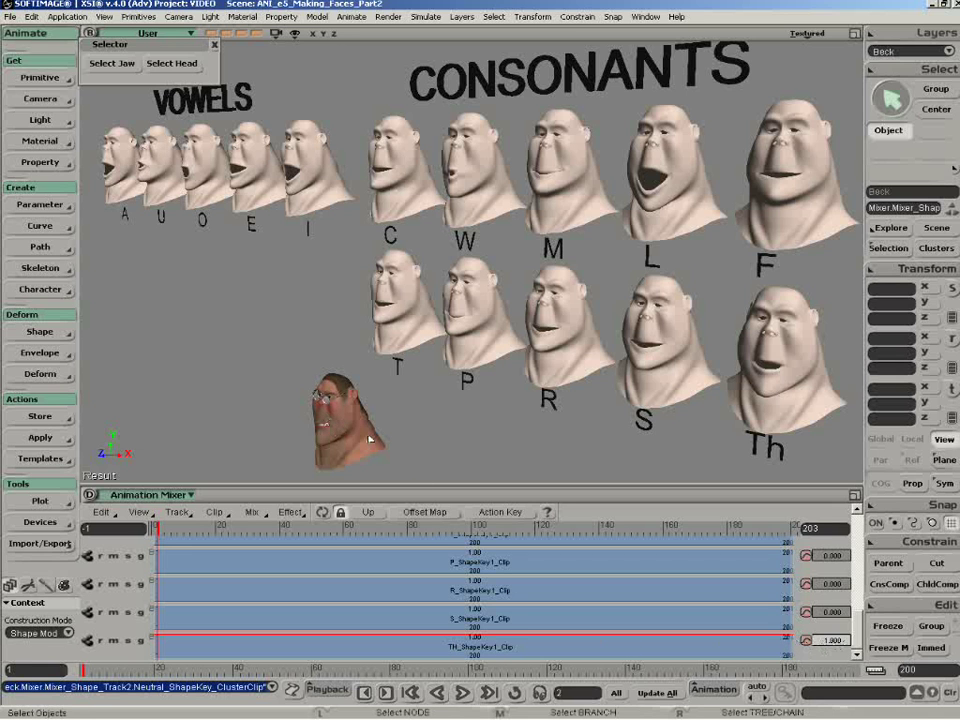
pyautogui.moveTo(857, 640); pyautogui.dragTo(856, 540)
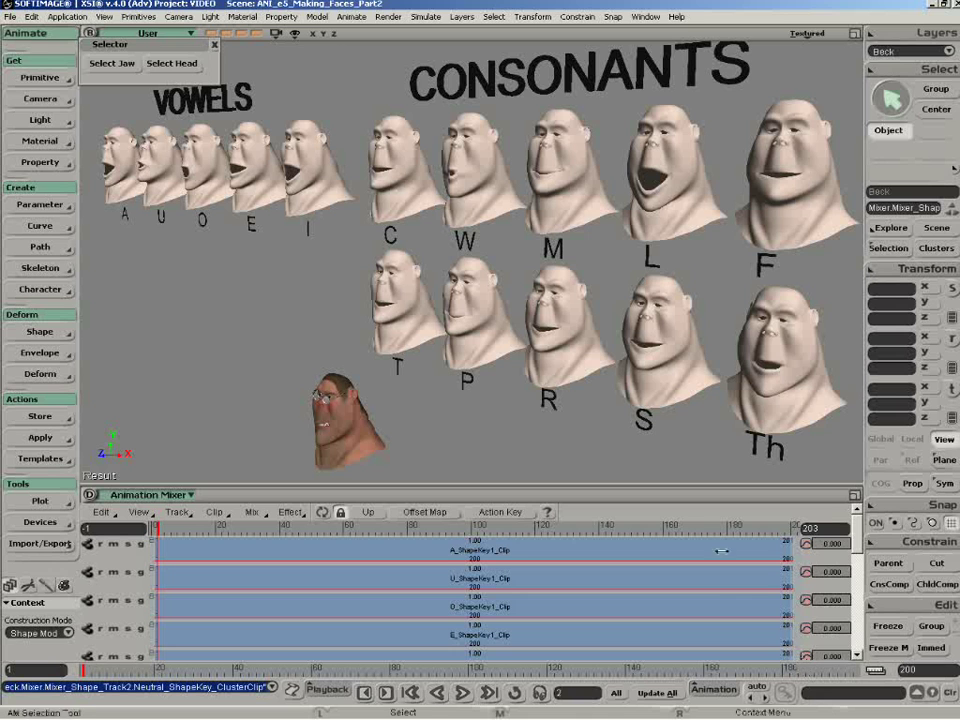
# Open the original head's ShapeWeights page from the head close-up and move it to the upper right.
pyautogui.click(211, 35)
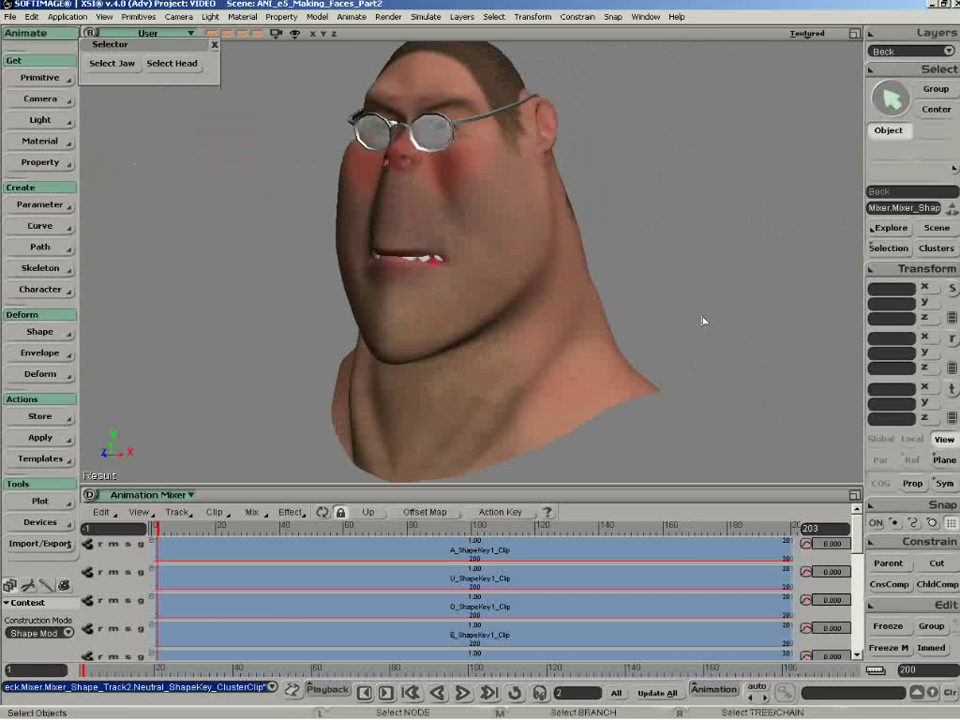
pyautogui.click(575, 312)
pyautogui.click(887, 248)
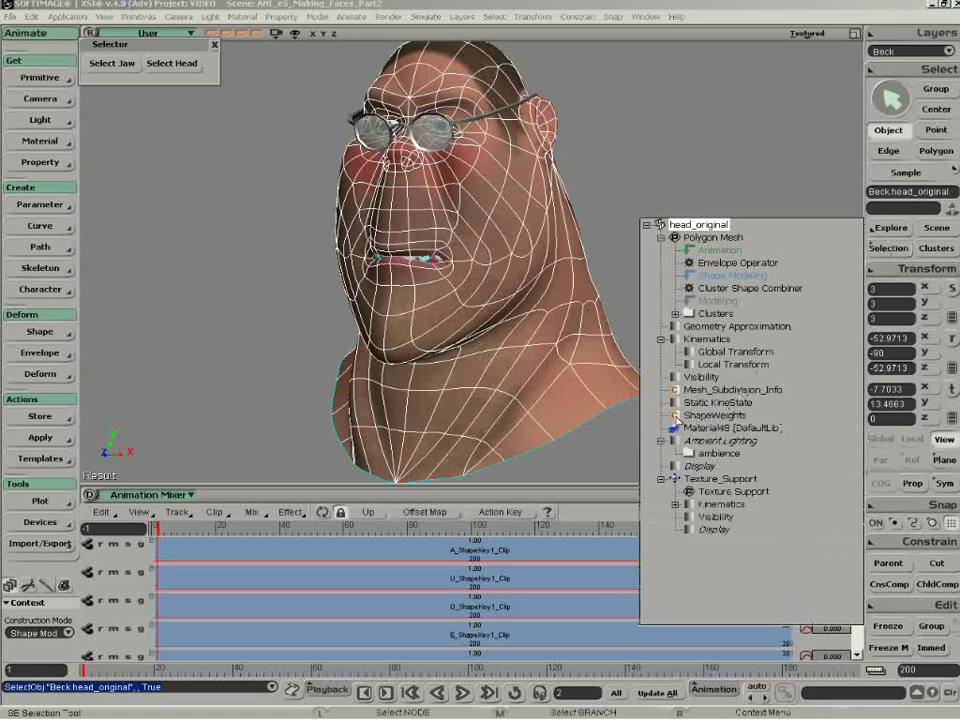
pyautogui.click(676, 416)
pyautogui.moveTo(347, 190); pyautogui.dragTo(815, 124)
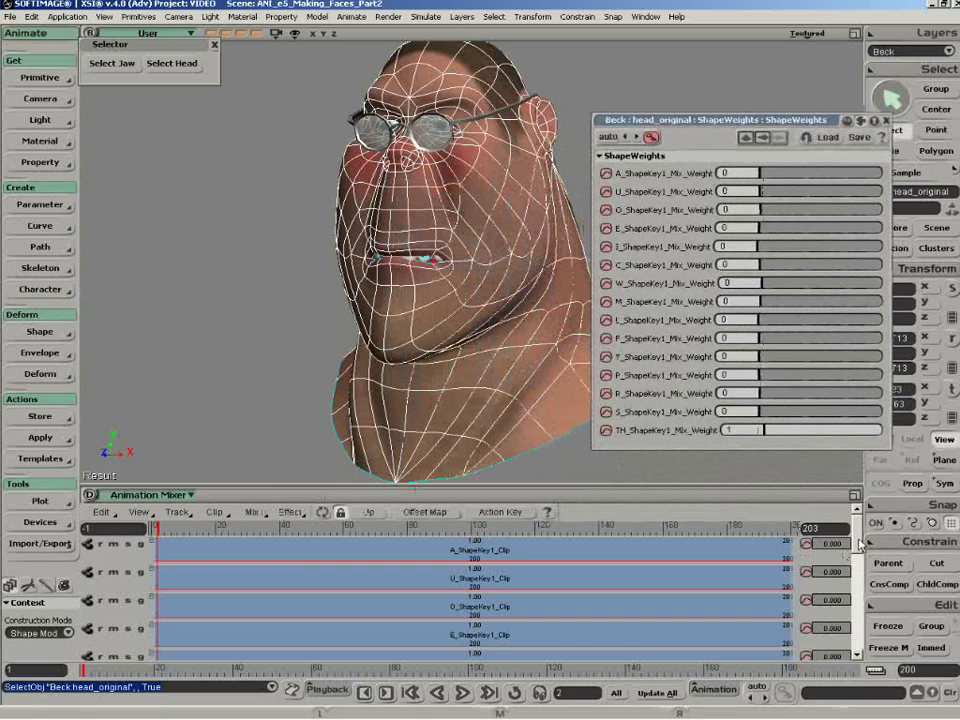
# Go up to the parent mixer level showing the mad and happy expression clips.
pyautogui.scroll(-1, 858, 548)
pyautogui.moveTo(858, 548); pyautogui.dragTo(860, 604)
pyautogui.scroll(5, 507, 571)
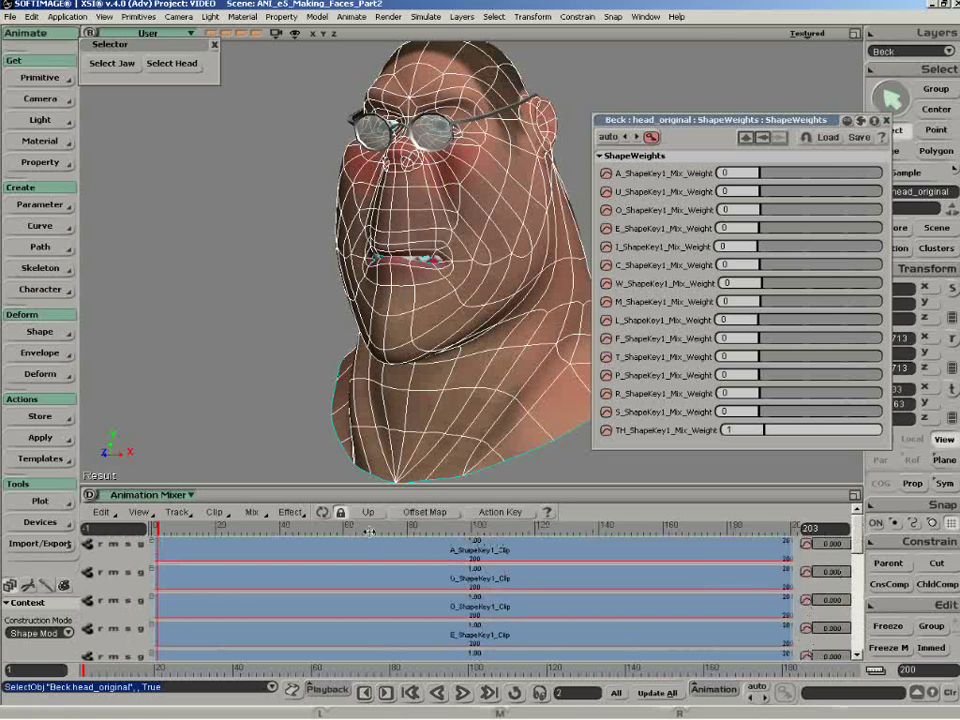
pyautogui.click(368, 513)
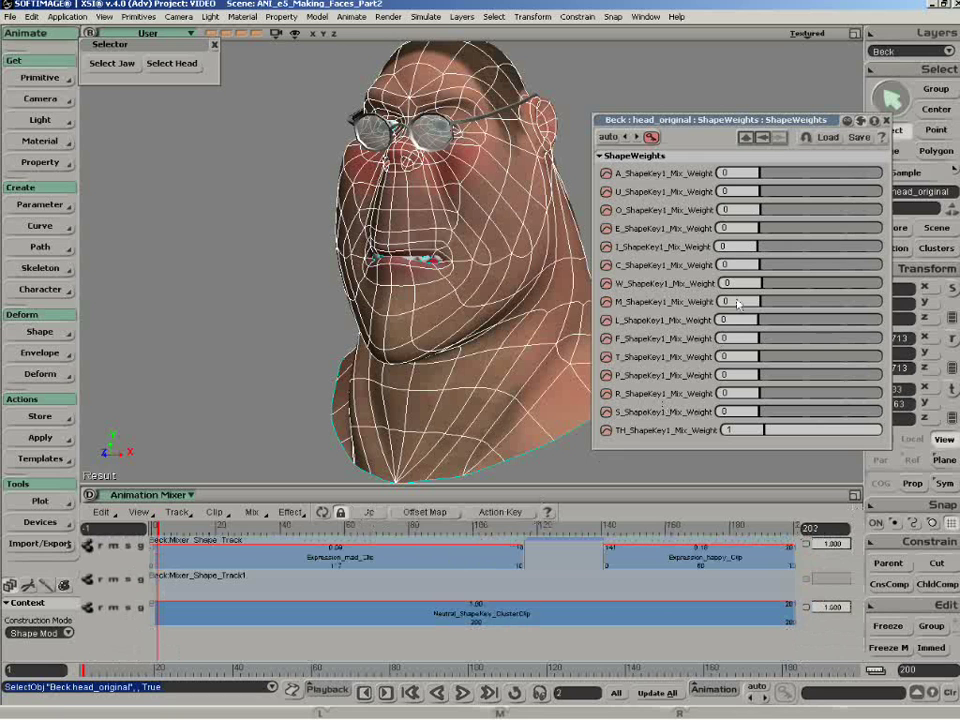
pyautogui.moveTo(750, 122); pyautogui.dragTo(764, 126)
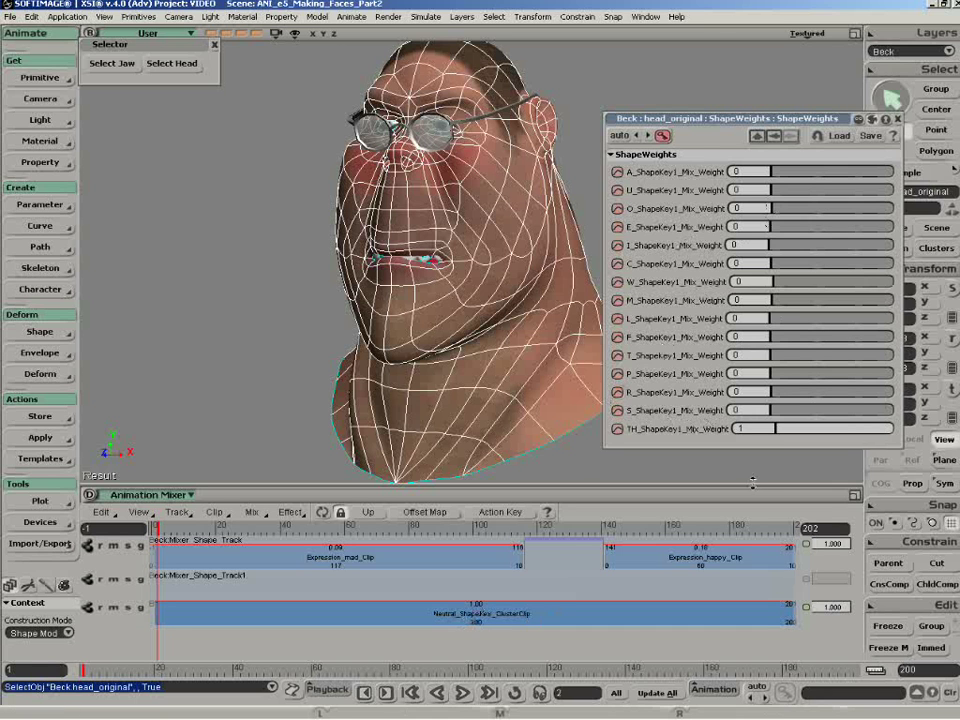
# Test the TH and R weights, leave TH at 0, and mute the expression track.
pyautogui.moveTo(851, 432); pyautogui.dragTo(583, 323)
pyautogui.moveTo(790, 392); pyautogui.dragTo(730, 398)
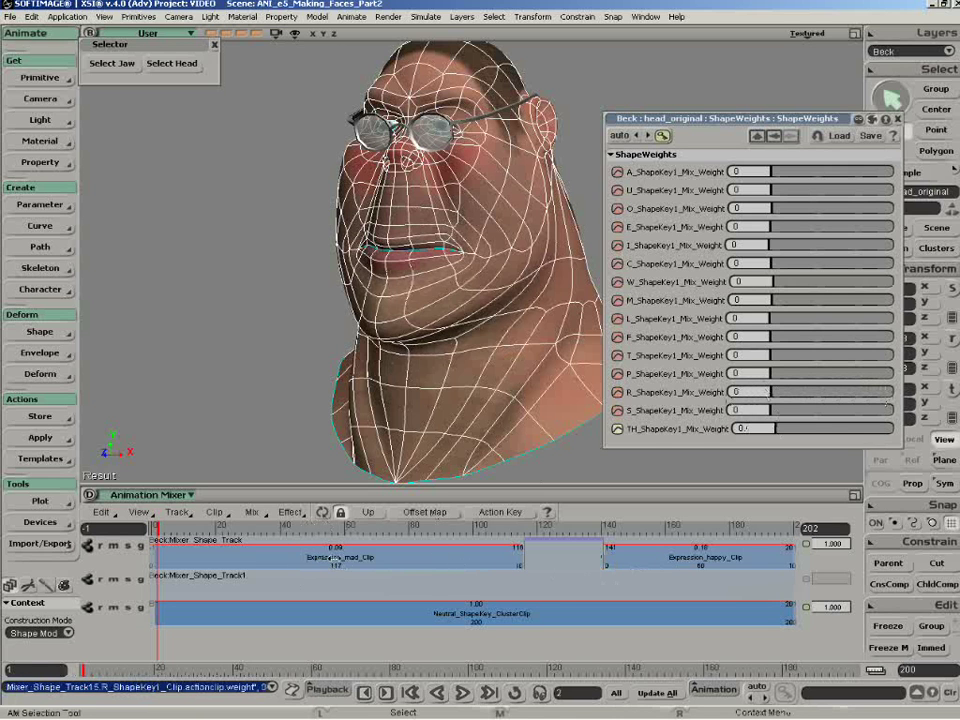
pyautogui.click(113, 546)
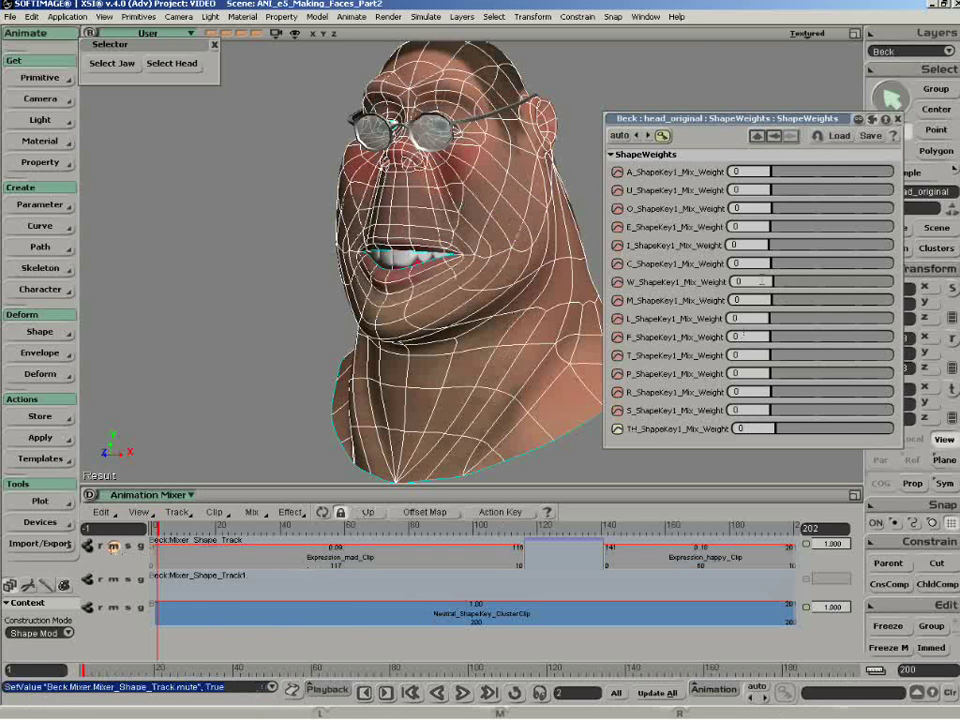
pyautogui.moveTo(741, 122); pyautogui.dragTo(755, 146)
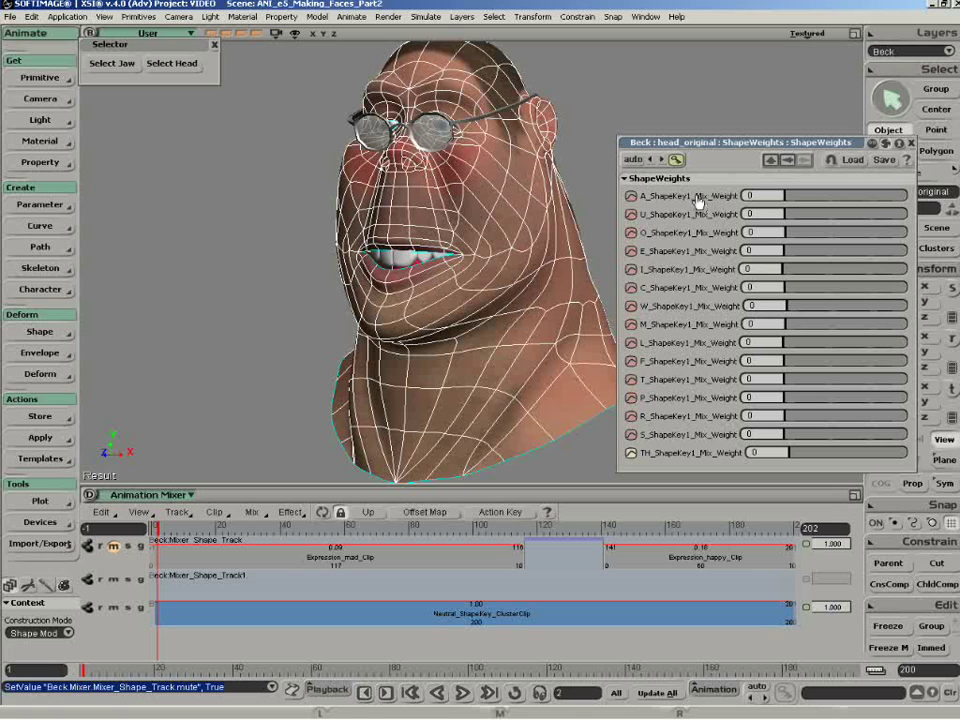
# Rename A_ShapeKey1_Mix_Weight to A through Edit Parameter Definition.
pyautogui.click(697, 198)
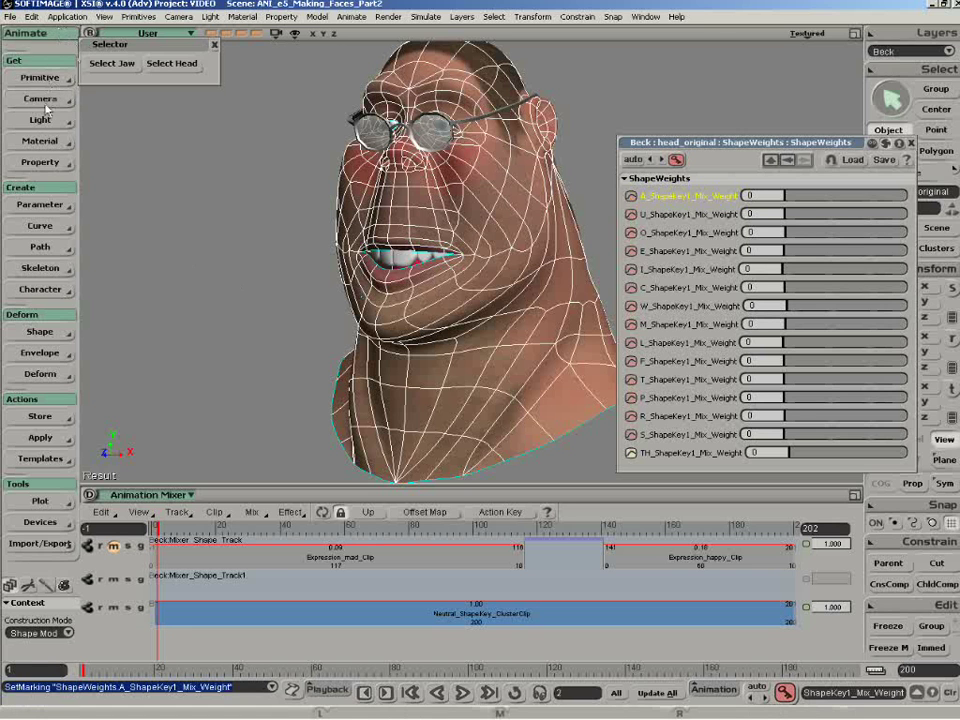
pyautogui.click(40, 205)
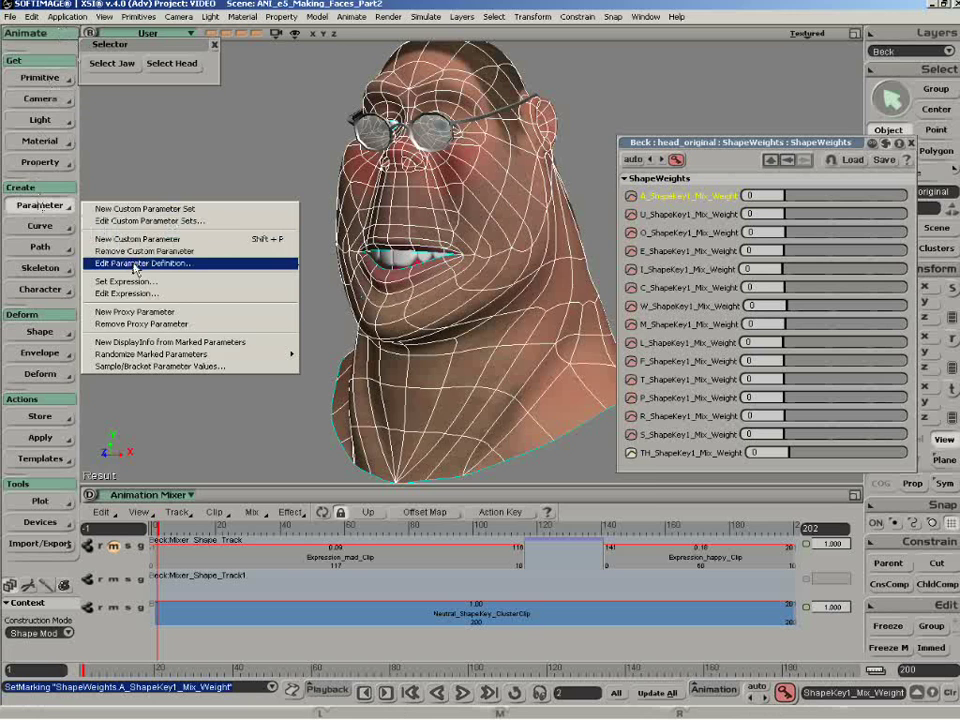
pyautogui.click(134, 264)
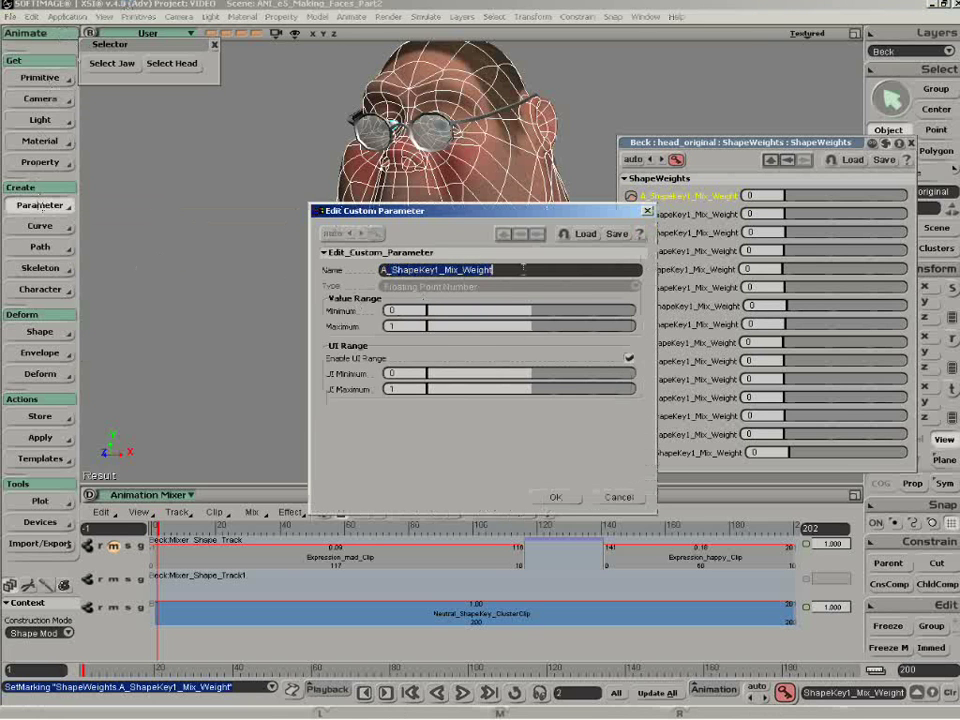
pyautogui.write('A')
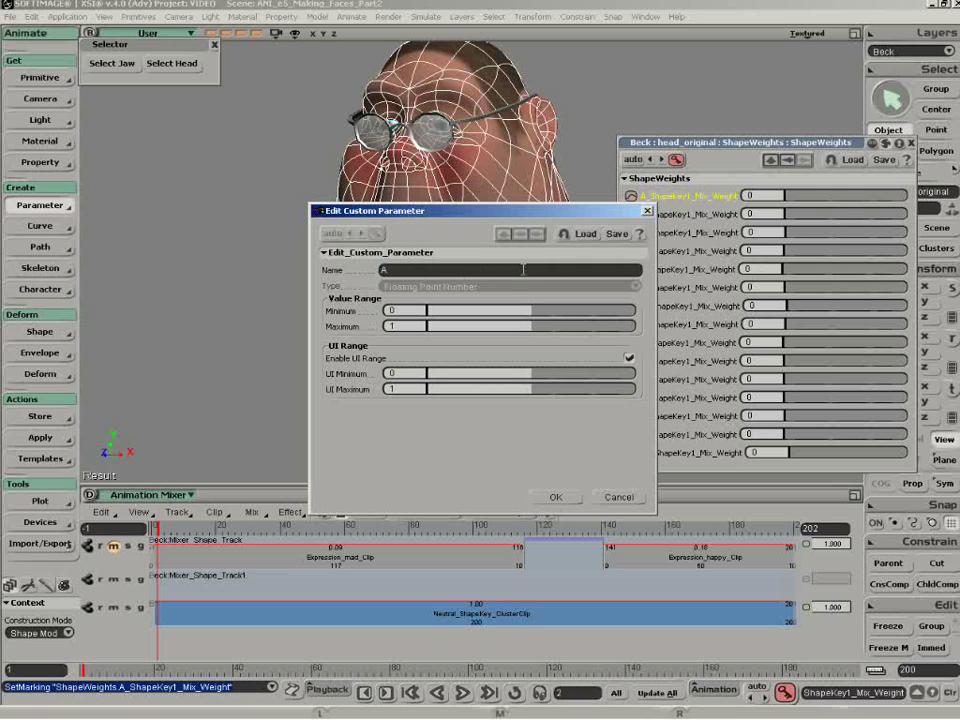
pyautogui.click(560, 498)
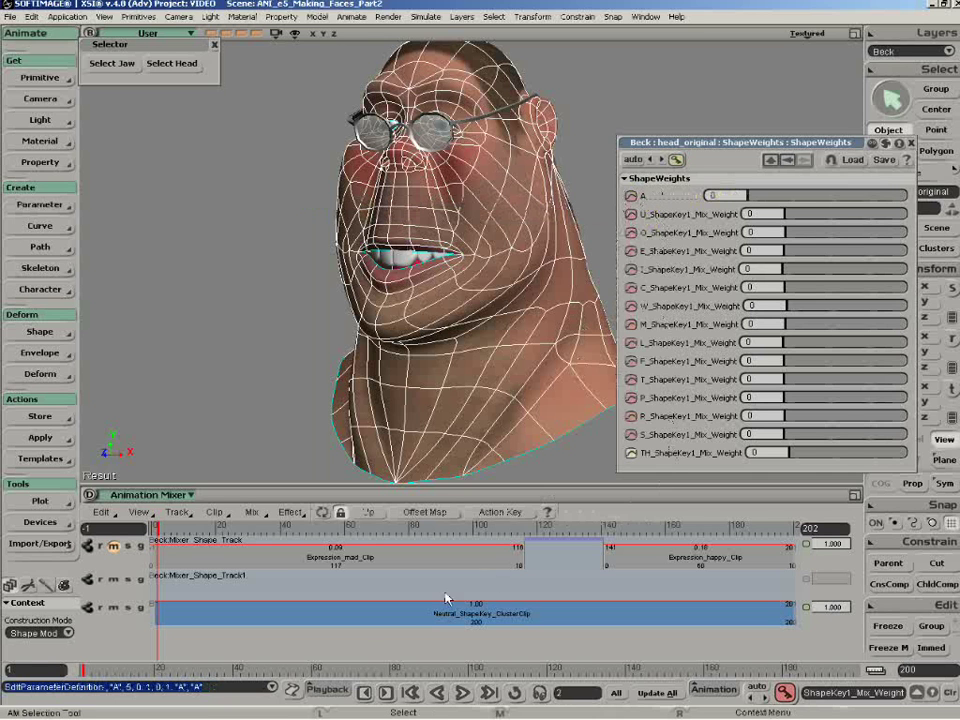
pyautogui.click(292, 690)
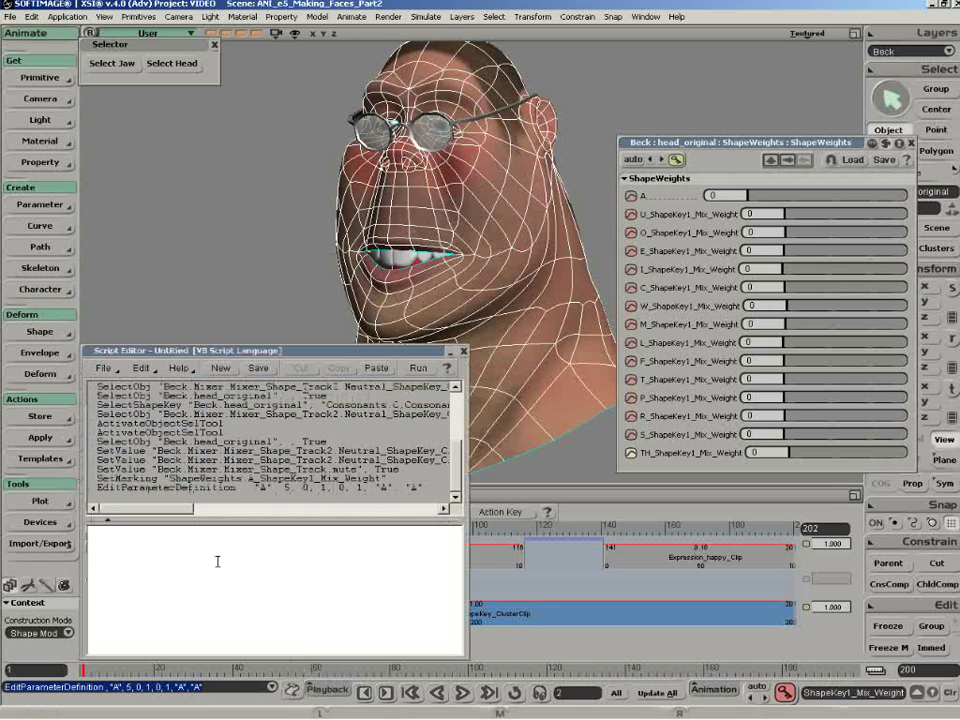
# Open and run replace_shape_name1.vbs from D:\VIDEO\Scripts, then close the Script Editor.
pyautogui.click(103, 368)
pyautogui.click(103, 396)
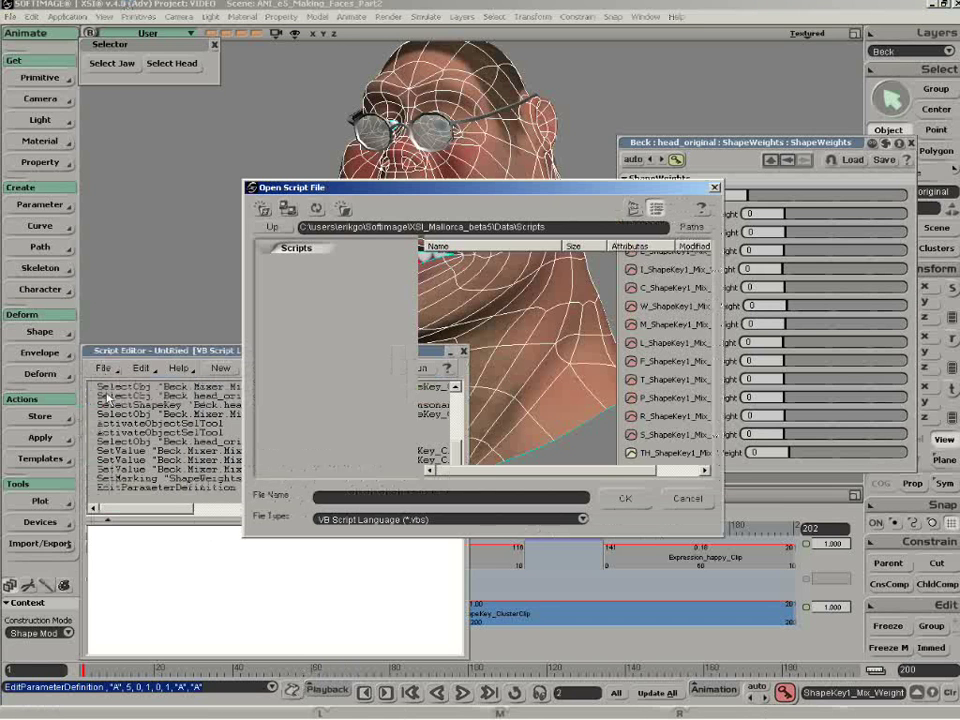
pyautogui.click(262, 208)
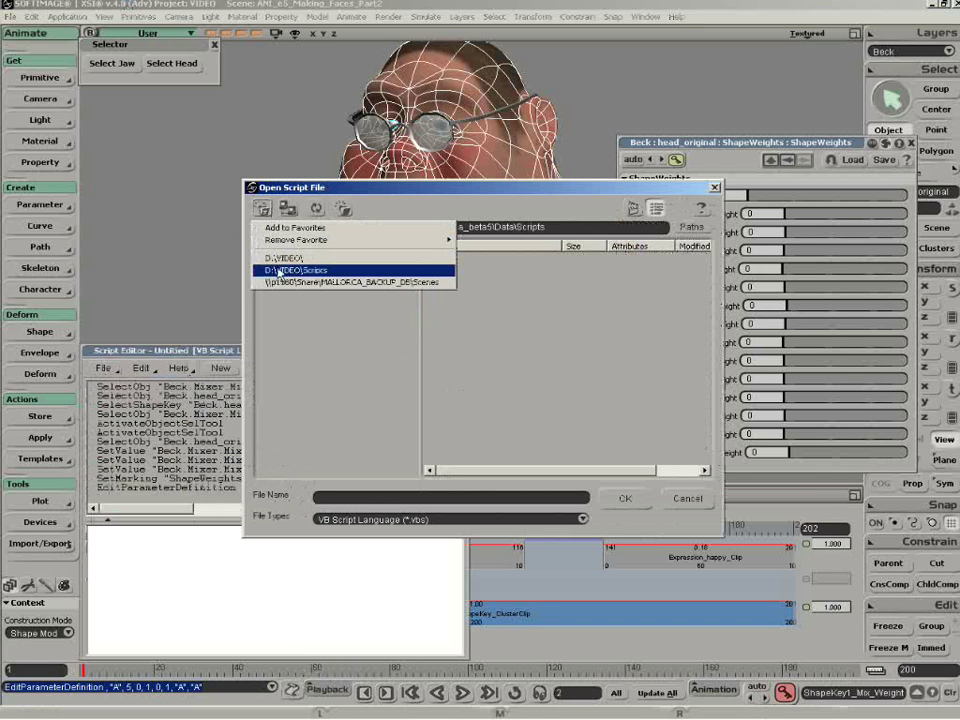
pyautogui.click(280, 271)
pyautogui.click(480, 330)
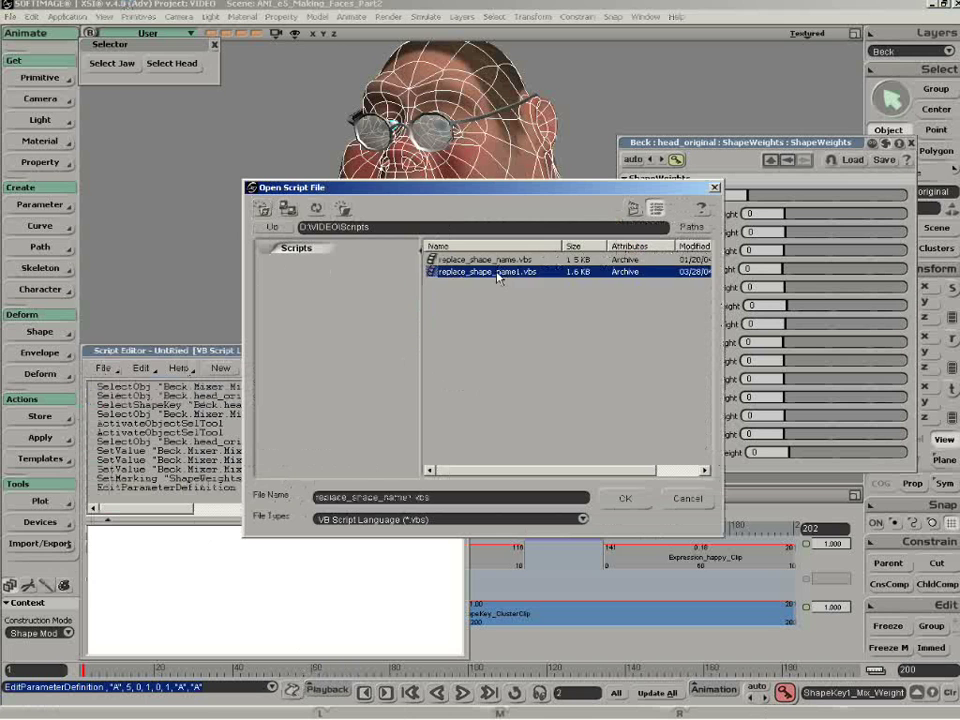
pyautogui.click(624, 499)
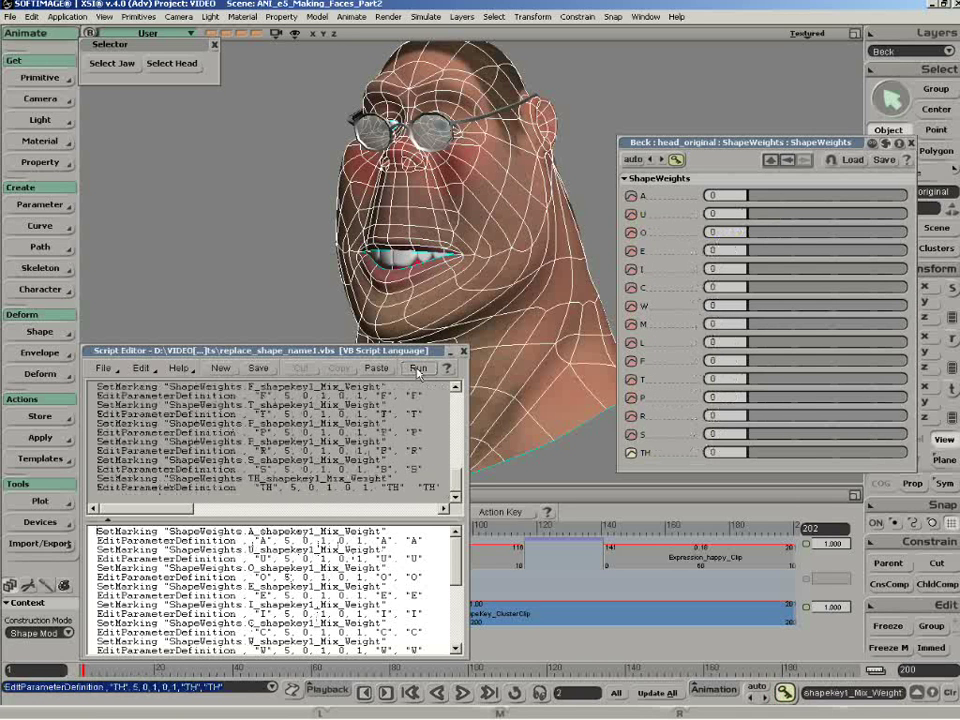
pyautogui.click(463, 351)
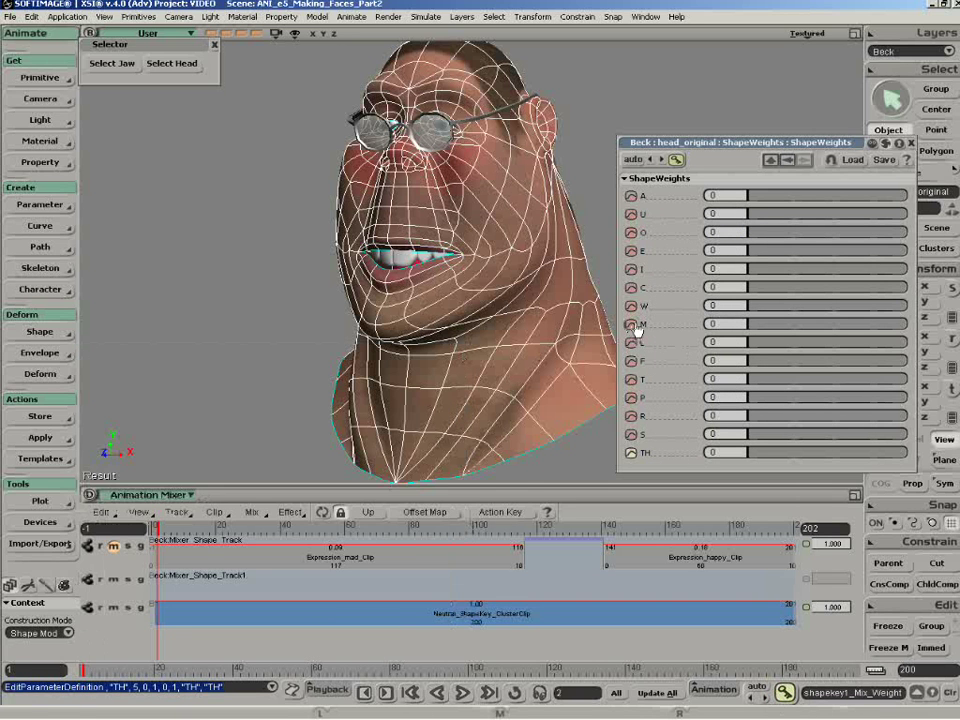
# Remove the animation from all ShapeWeights sliders.
pyautogui.moveTo(693, 143)
pyautogui.mouseDown()
pyautogui.moveTo(772, 143)
pyautogui.moveTo(699, 137)
pyautogui.mouseUp()
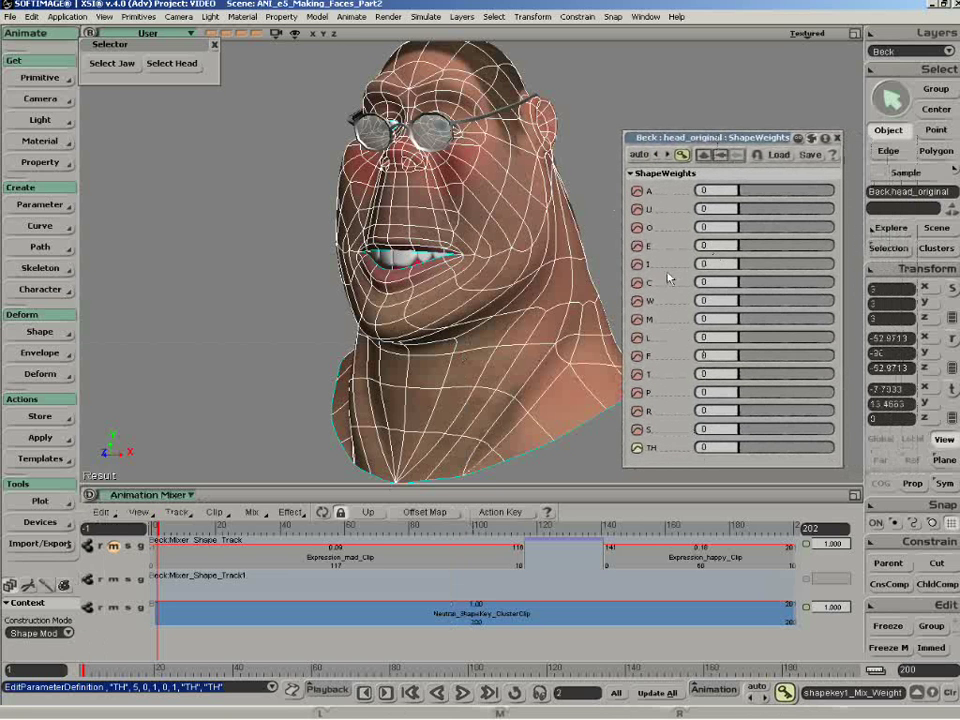
pyautogui.click(638, 450)
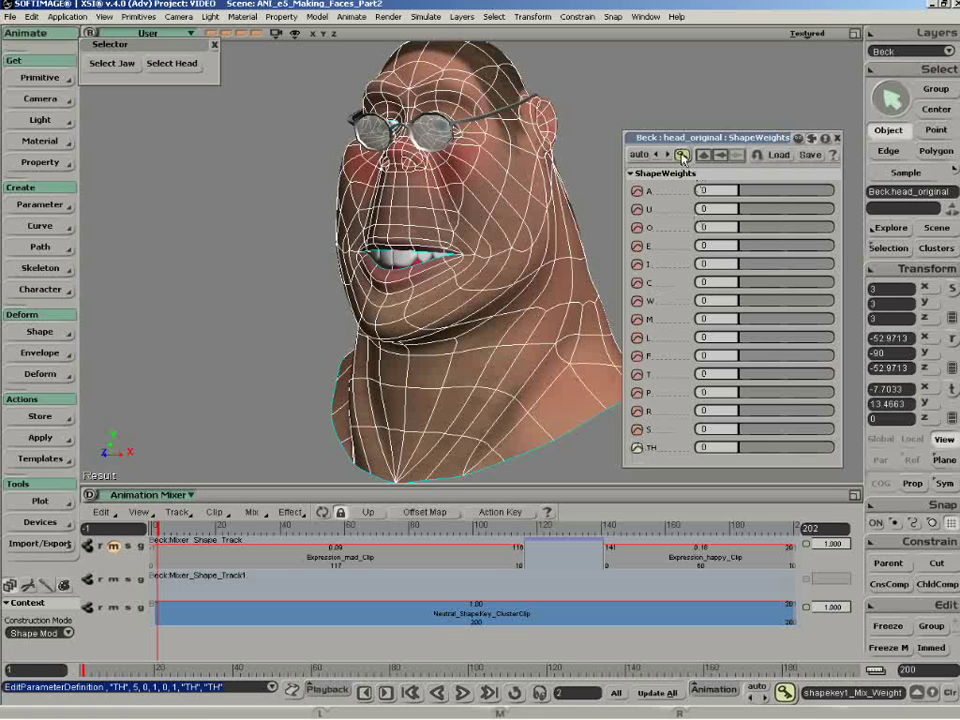
pyautogui.click(682, 156)
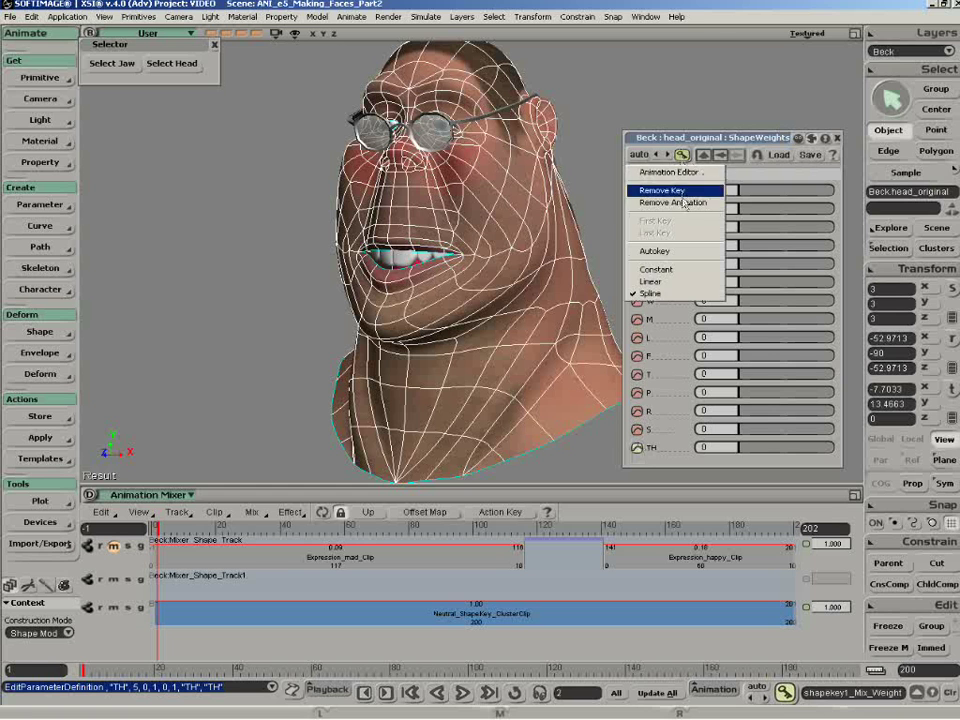
pyautogui.click(682, 203)
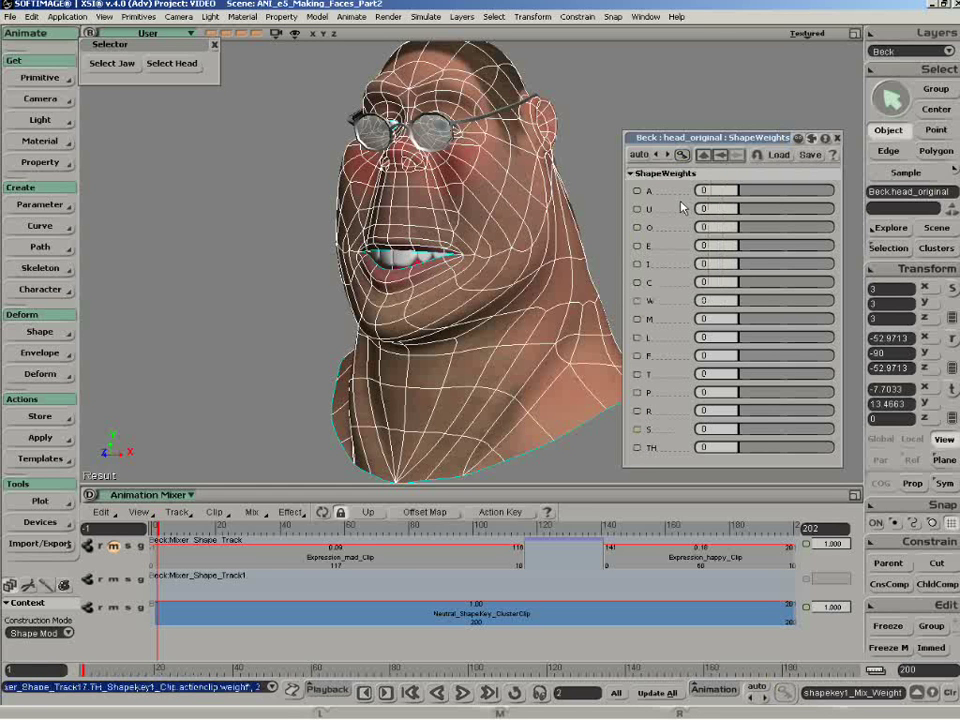
# Test the mouth shapes: E fully open, then U about 0.52, then a slight F.
pyautogui.moveTo(745, 257); pyautogui.dragTo(722, 249)
pyautogui.moveTo(760, 210); pyautogui.dragTo(740, 193)
pyautogui.moveTo(756, 358)
pyautogui.mouseDown()
pyautogui.moveTo(818, 357)
pyautogui.moveTo(740, 358)
pyautogui.mouseUp()
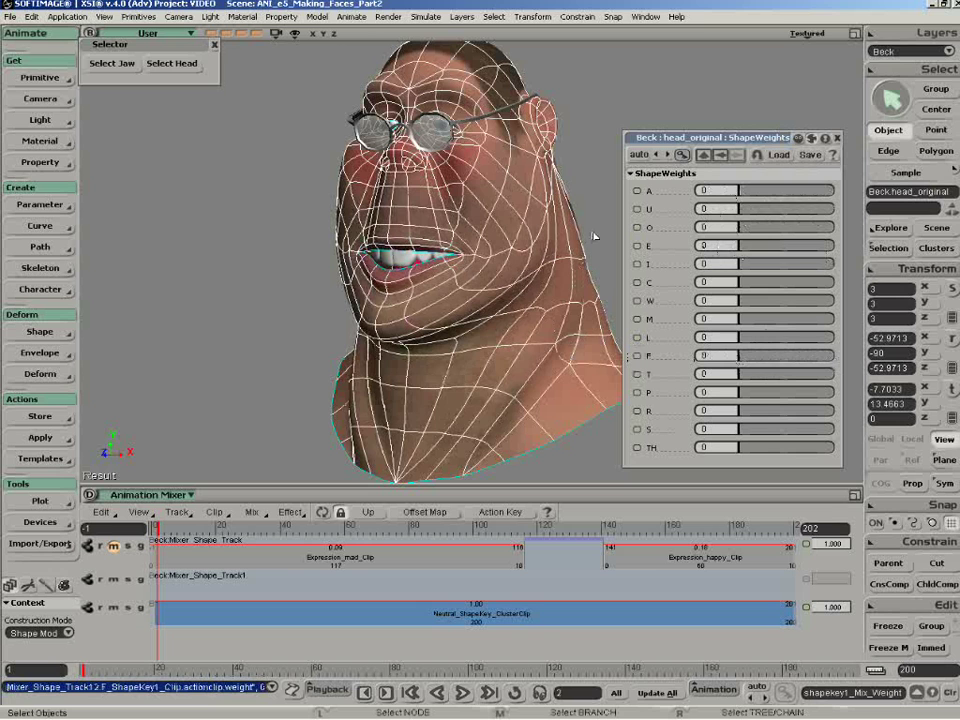